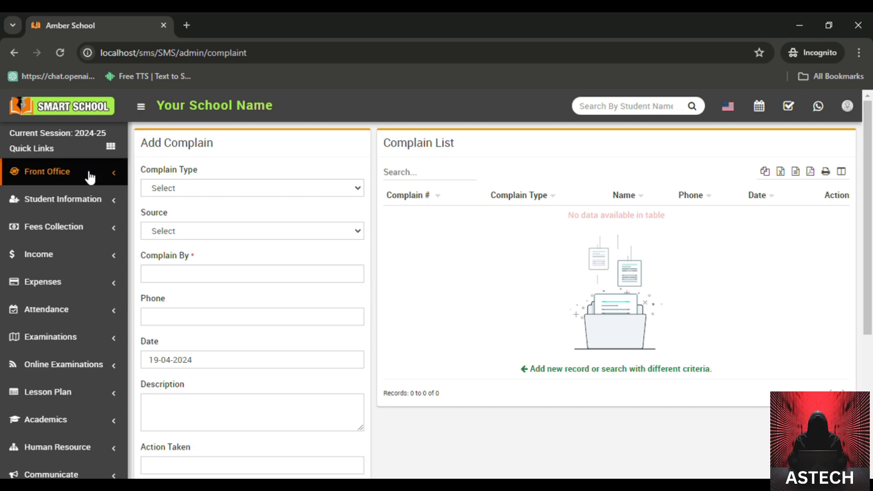
Step: Dismiss the 2024-25 session dialog and go to Front Office > Admission Enquiry
left_click(112, 133)
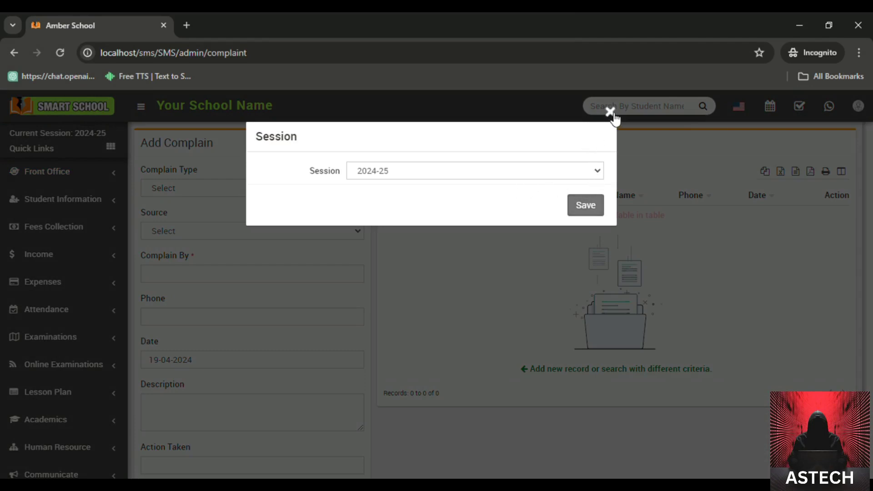
left_click(611, 110)
left_click(88, 175)
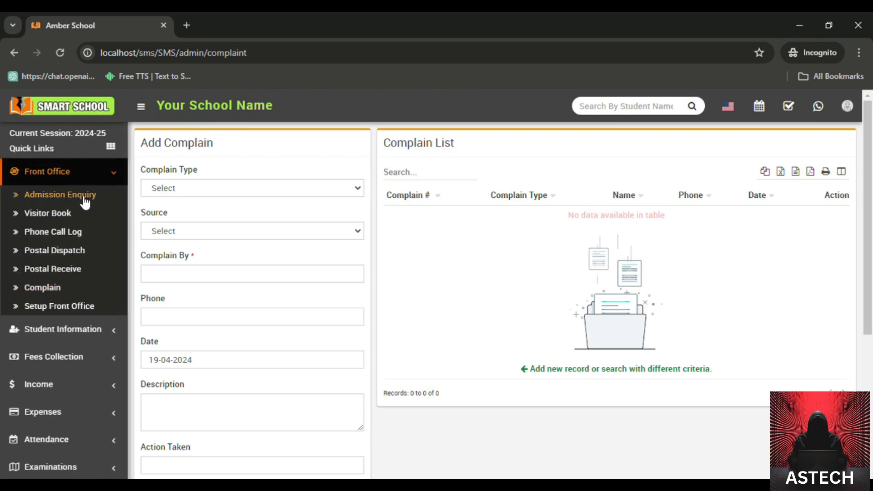
left_click(84, 198)
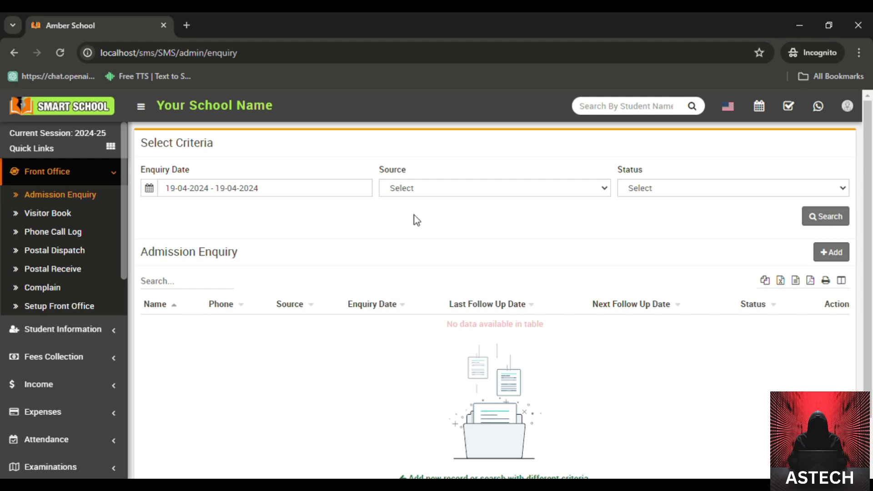
Step: Start a new admission enquiry with the enquirer's name, phone number, e-mail and address
left_click(828, 252)
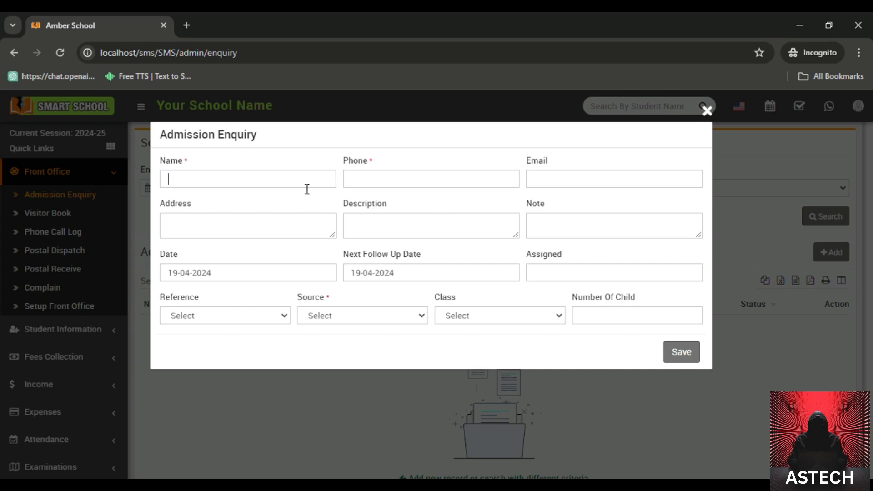
left_click(307, 187)
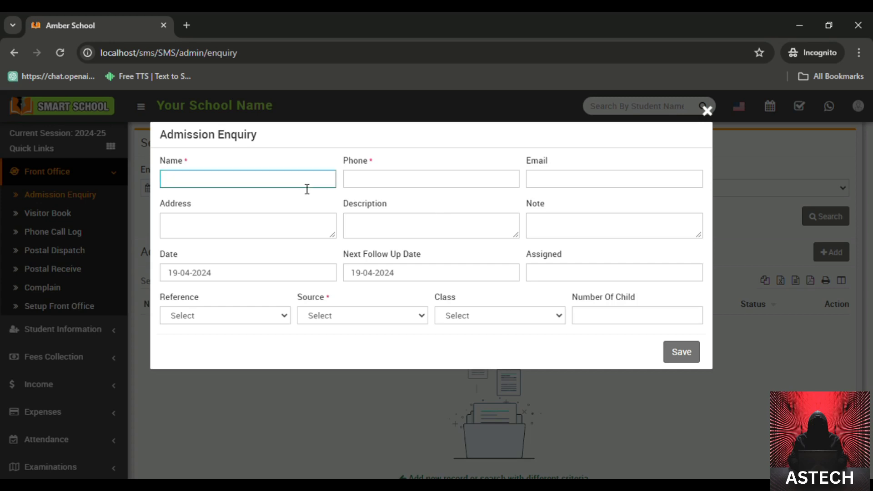
key("Tab")
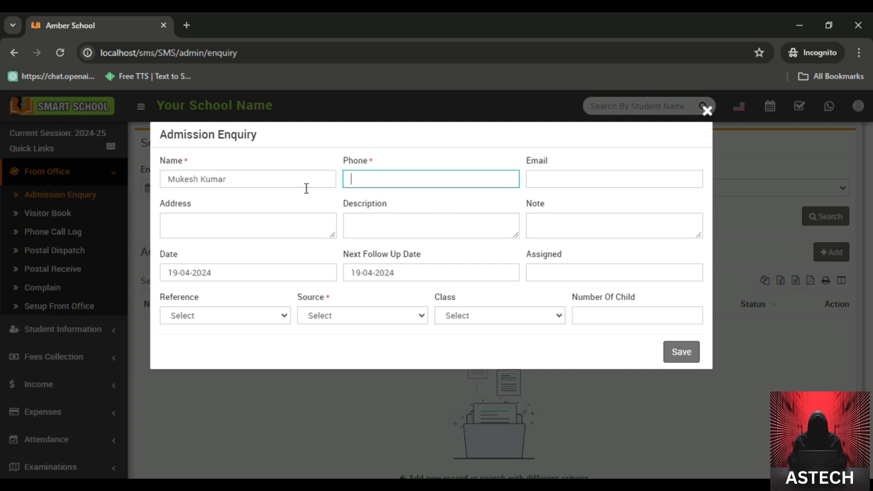
type("1234567890")
key("Tab")
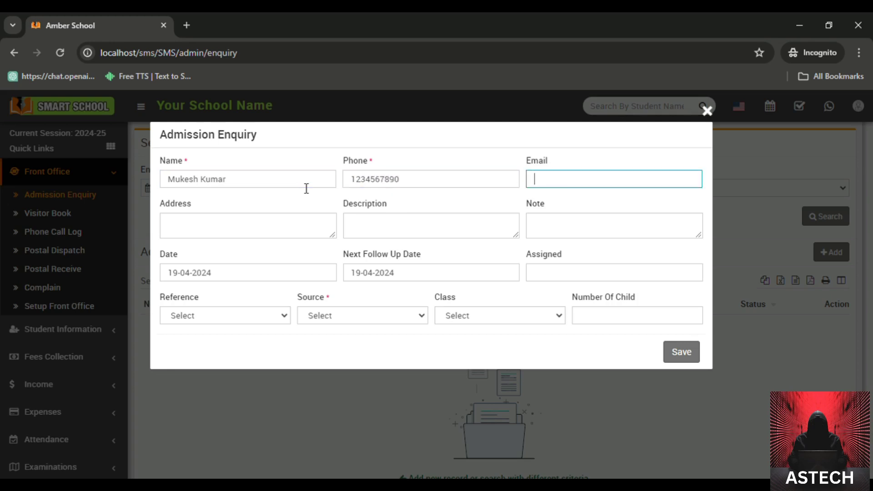
left_click(243, 238)
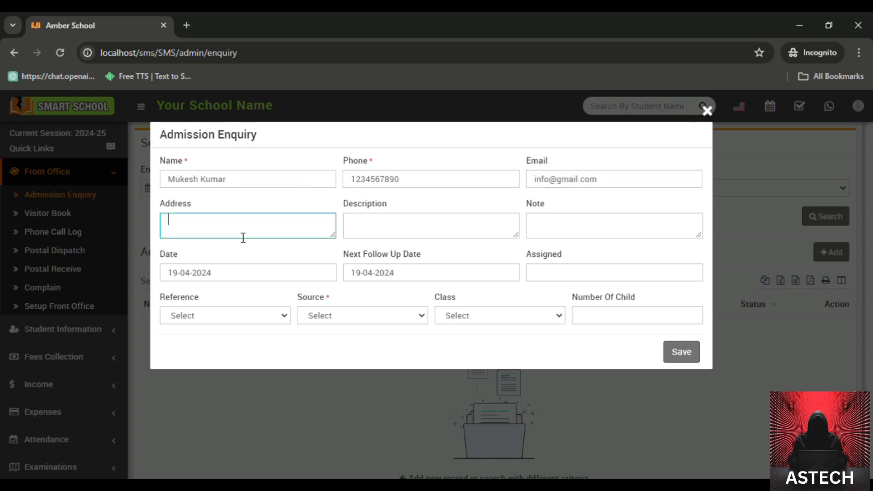
type("india")
left_click(282, 319)
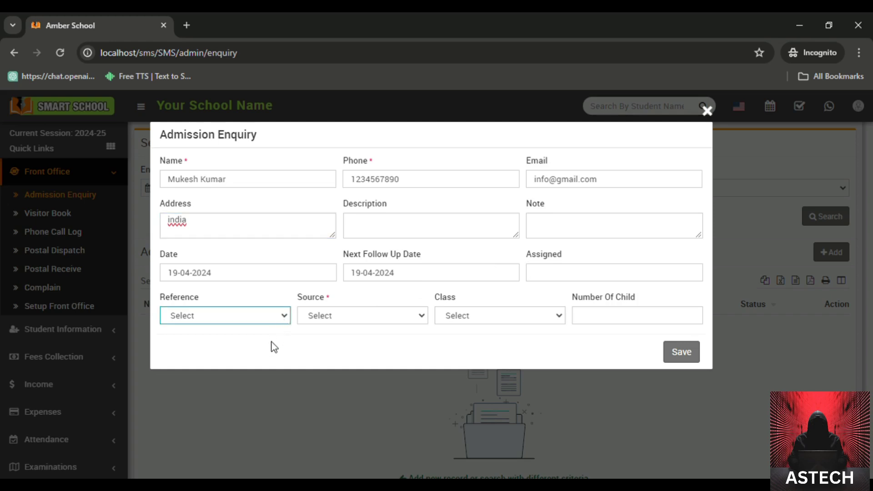
Step: Set reference Parents, source Advertisement, class 1 and number of children 2
key("Down")
left_click(359, 314)
left_click(351, 340)
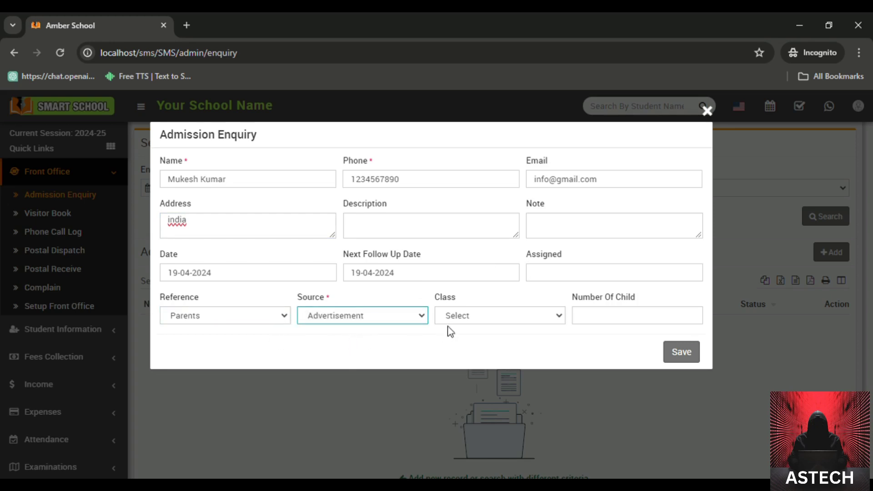
left_click(469, 320)
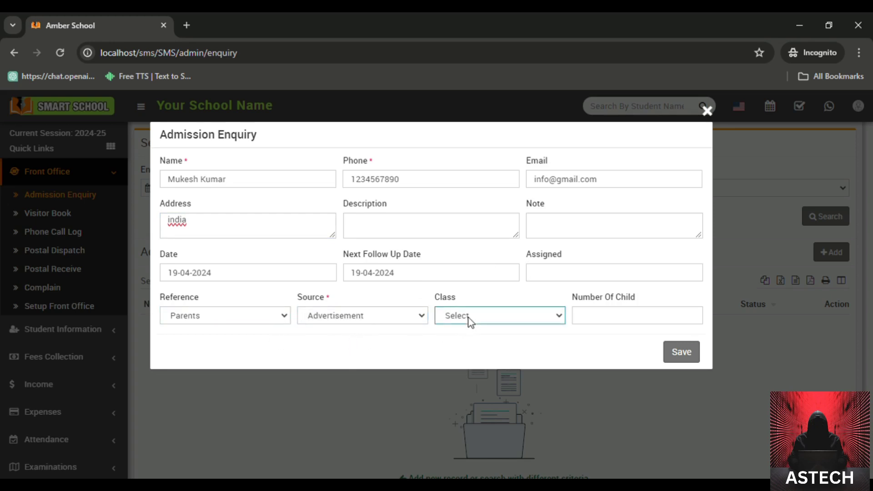
left_click(468, 346)
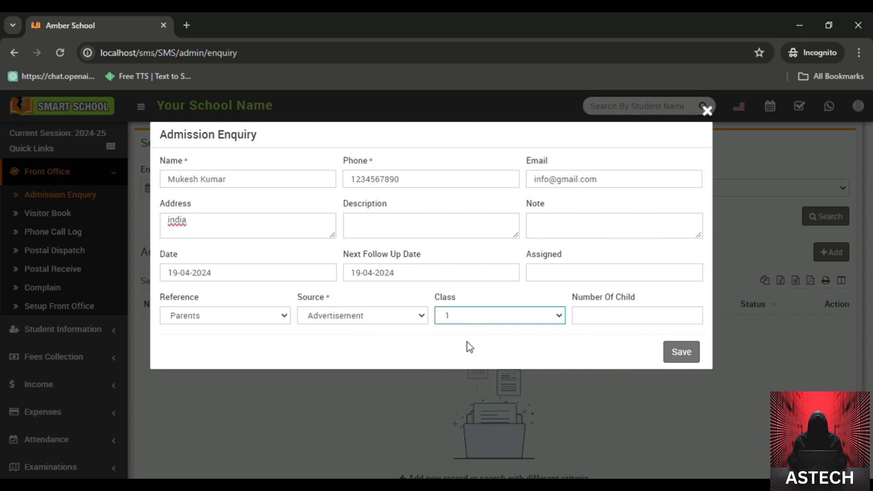
left_click(618, 321)
type("1")
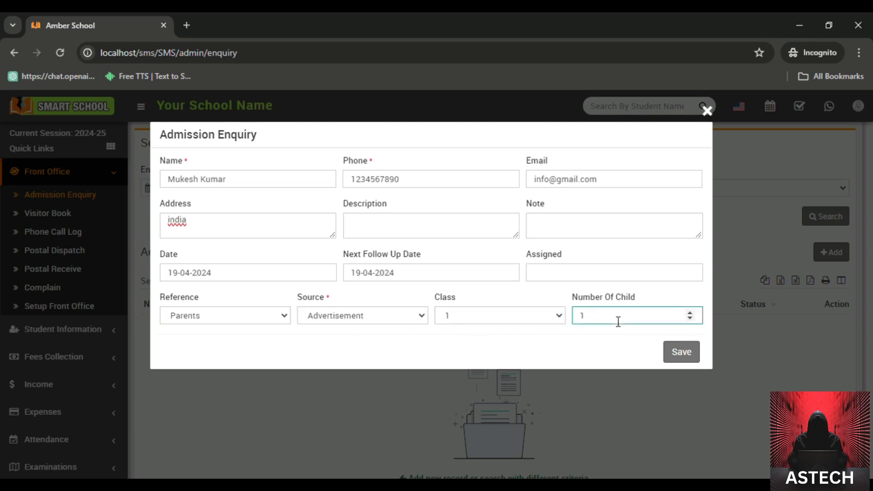
key("BackSpace")
type("2")
Step: Add note 'xyz' and description 'abc', save the enquiry, and open the Visitor Book
left_click(585, 269)
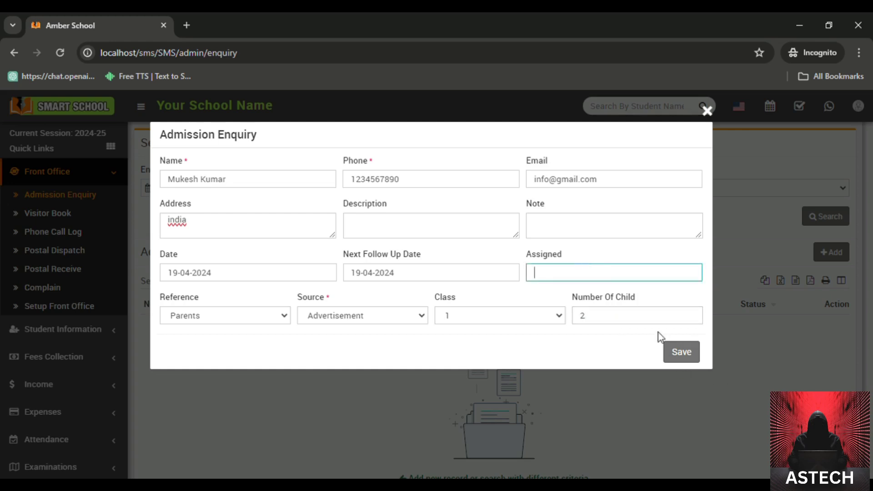
left_click(496, 229)
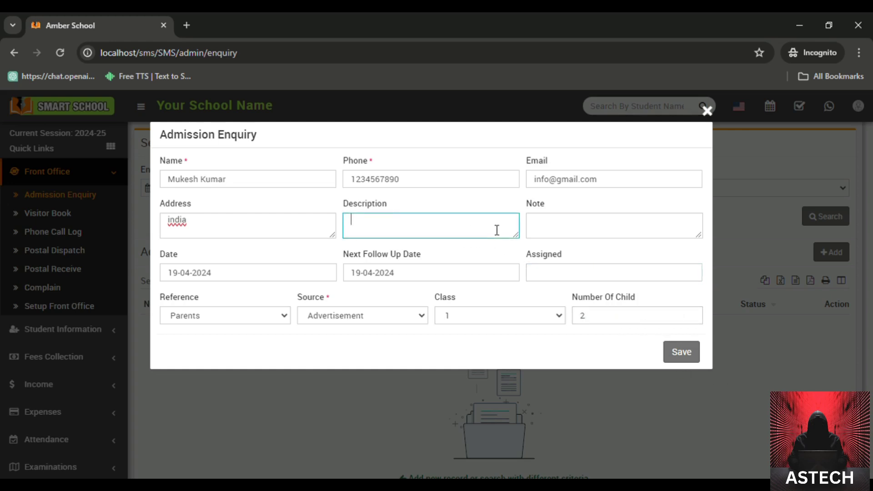
left_click(614, 238)
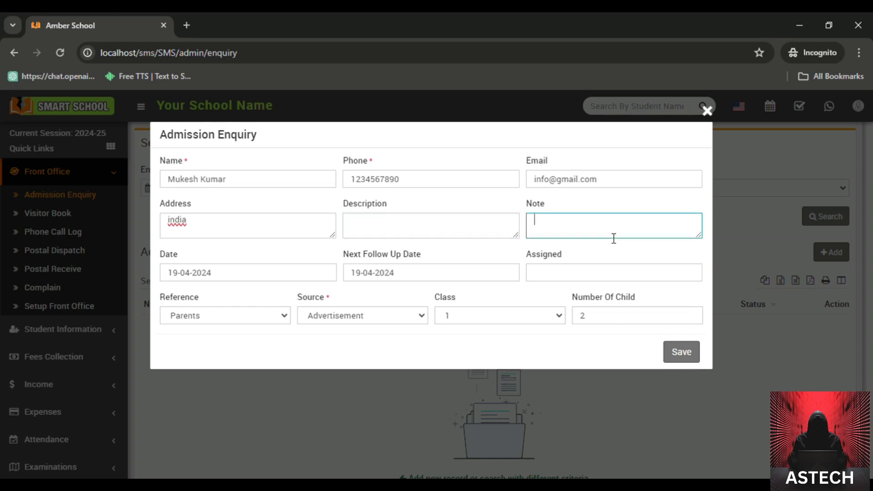
type("xyz")
left_click(482, 234)
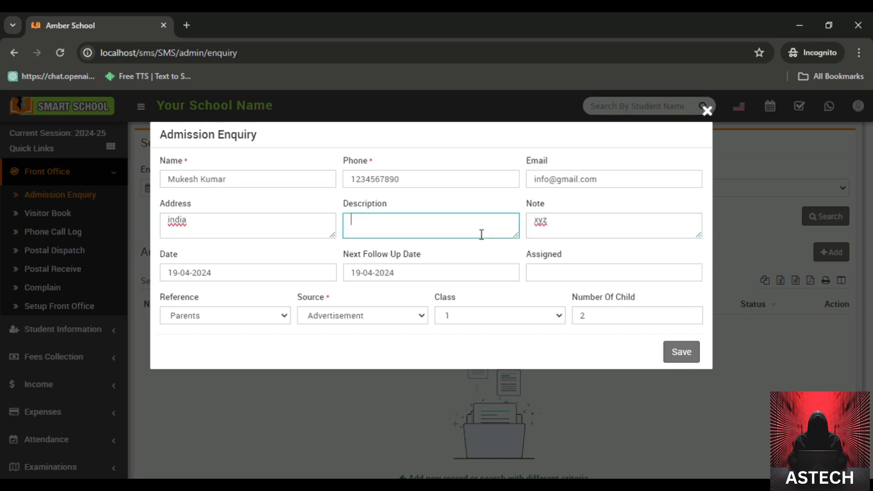
type("abc")
left_click(671, 353)
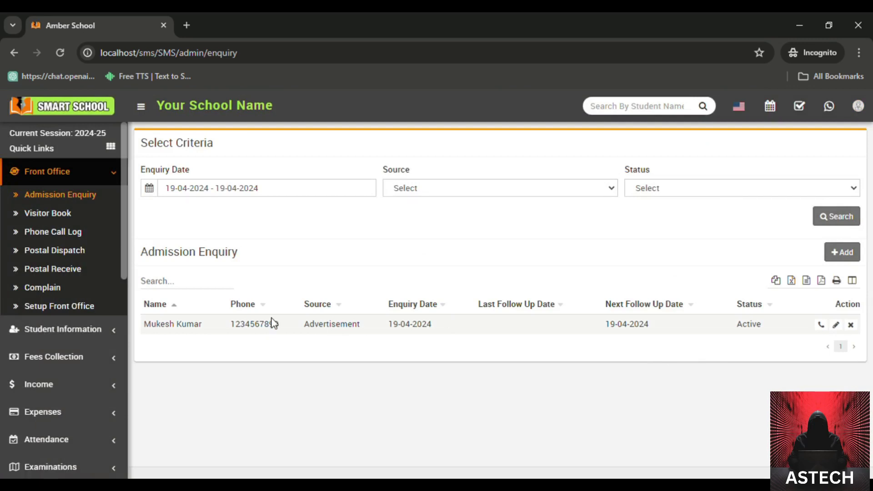
left_click(84, 216)
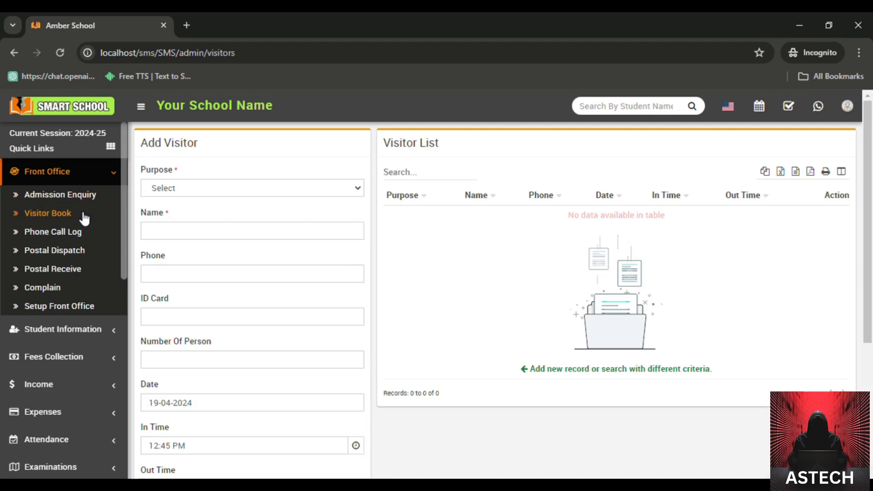
Step: Enter a visitor with purpose For Admission, the visitor's name and phone number
left_click(168, 191)
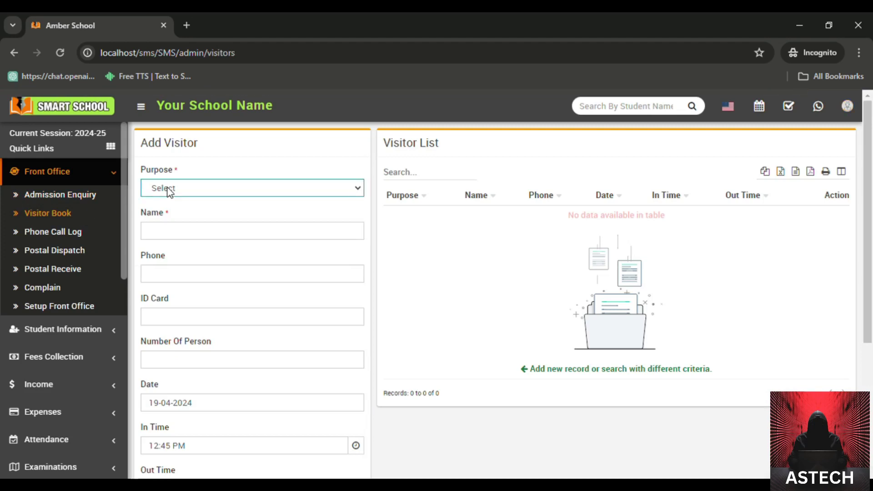
left_click(174, 218)
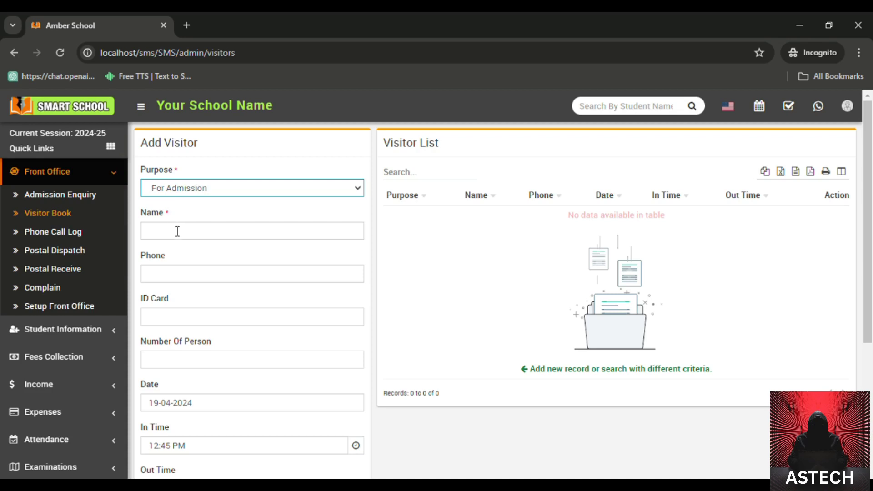
left_click(177, 231)
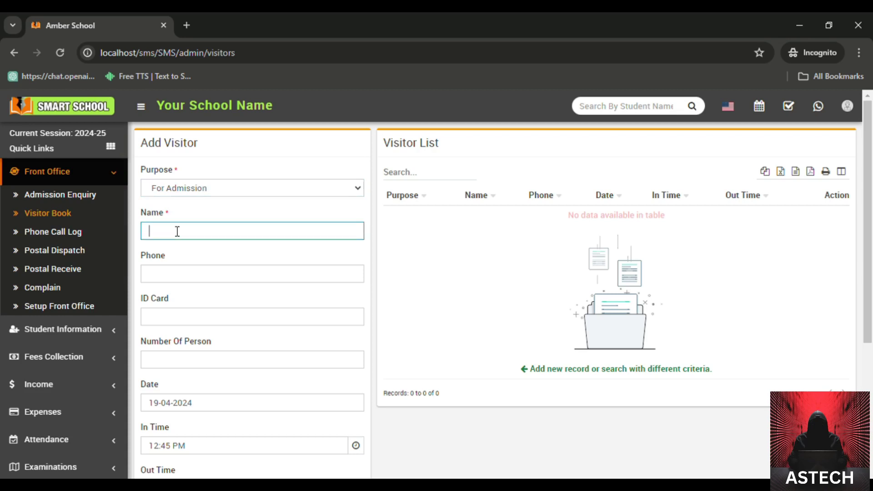
type("abc")
left_click(175, 275)
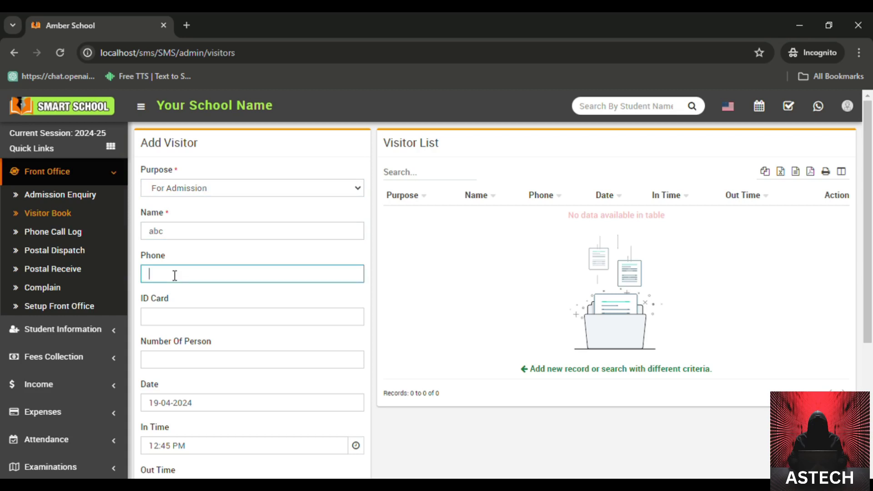
type("0987654321")
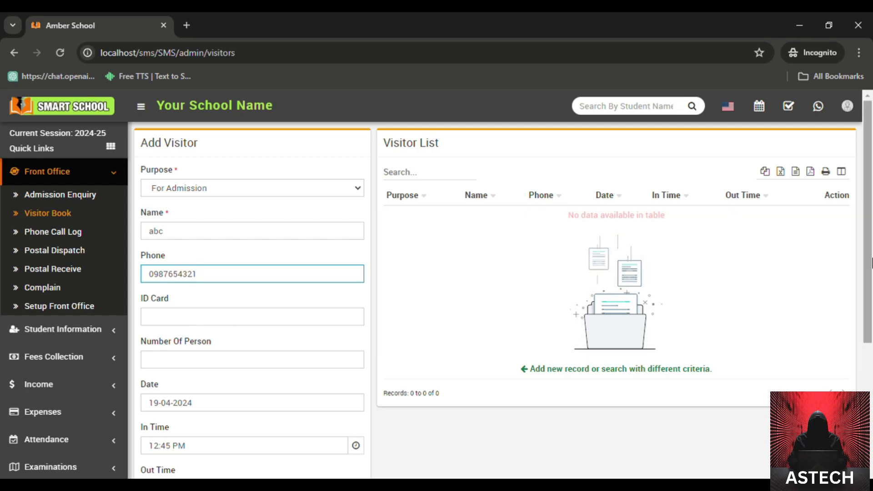
Step: Save the visitor entry and go to the Phone Call Log page
scroll(871, 263, "down", 3)
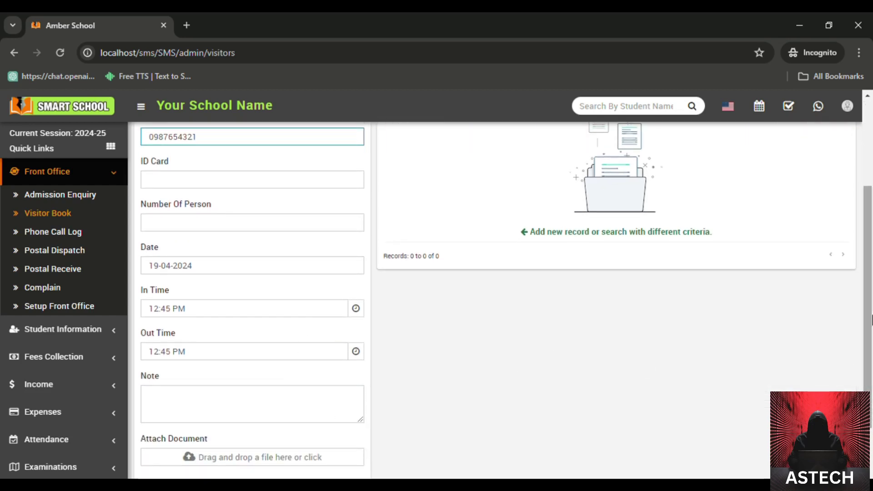
scroll(871, 318, "down", 2)
scroll(871, 254, "up", 6)
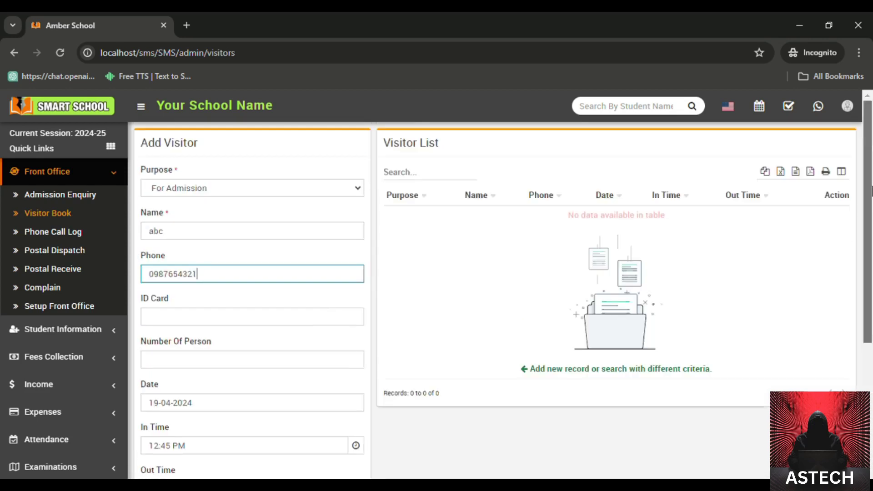
scroll(871, 191, "down", 5)
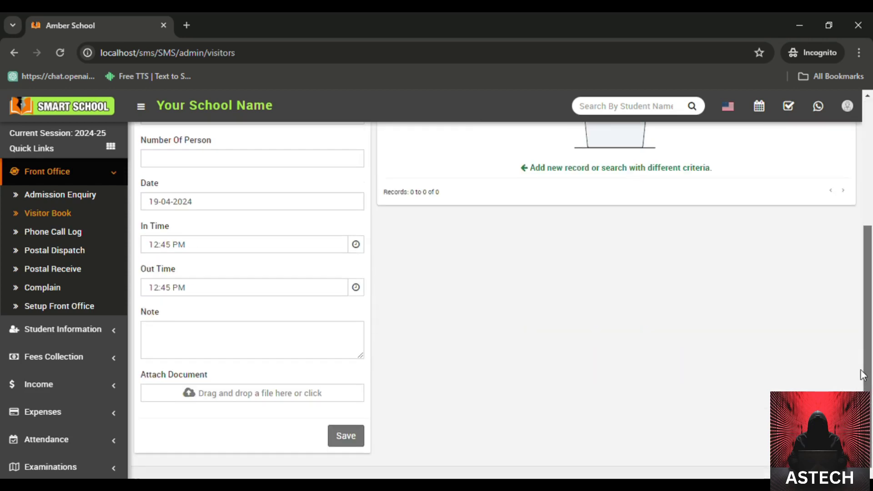
left_click(346, 438)
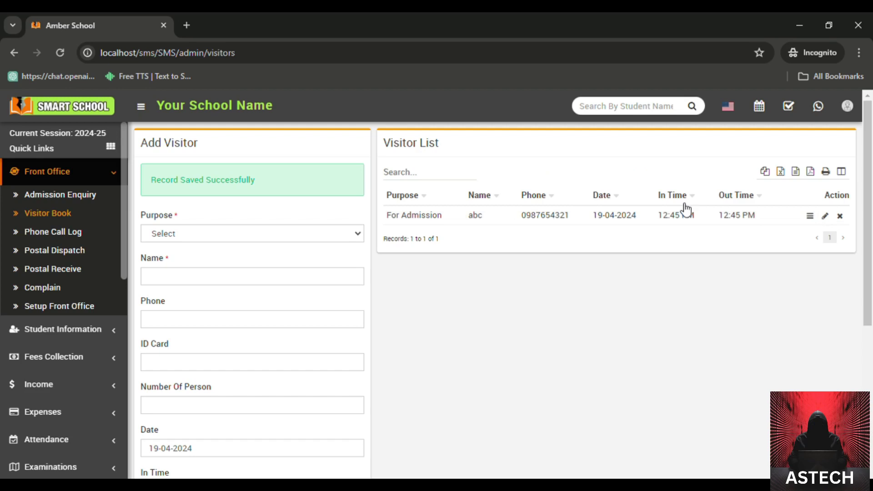
left_click(43, 239)
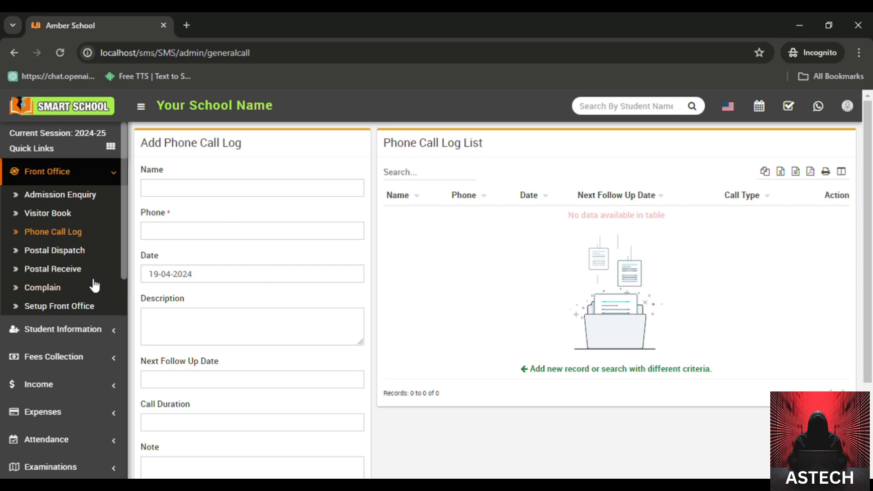
Step: Visit the Postal Dispatch and Postal Receive pages, touching the reference and address fields
left_click(89, 254)
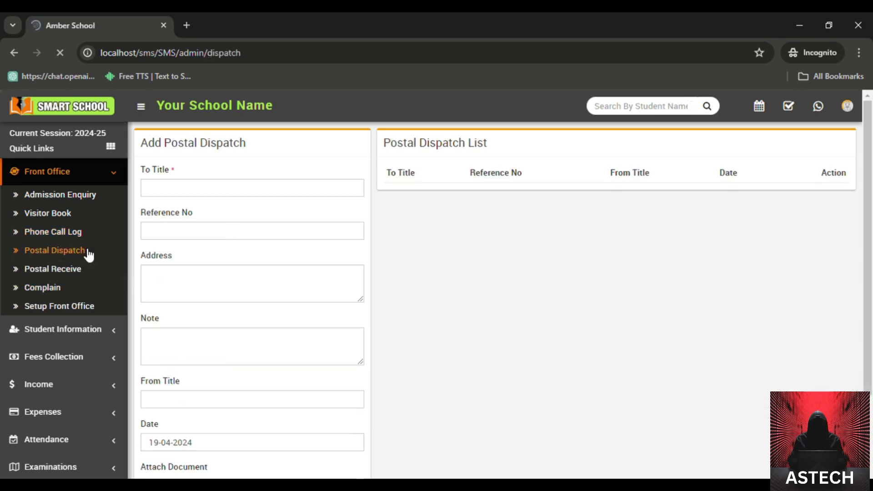
left_click(79, 271)
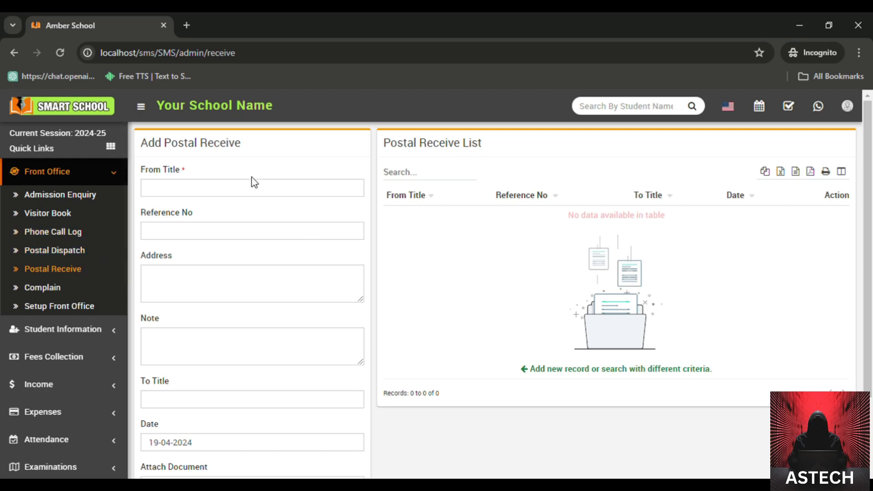
left_click(238, 230)
left_click(228, 289)
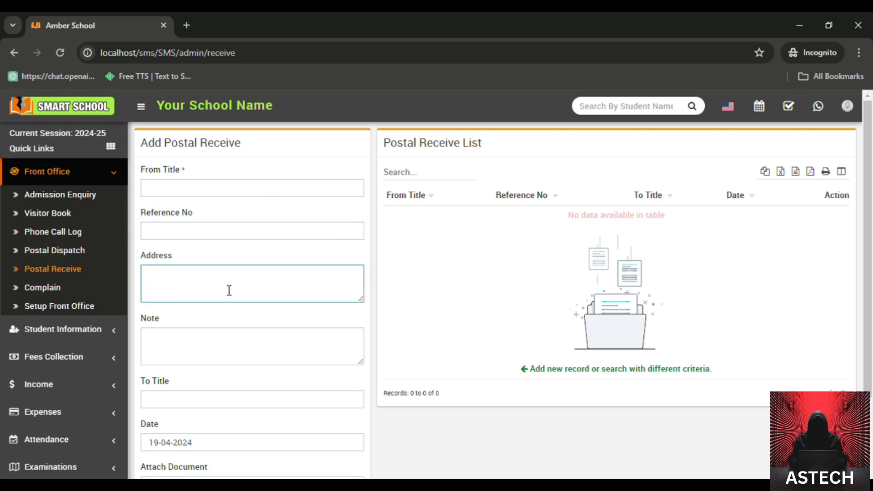
scroll(702, 405, "down", 2)
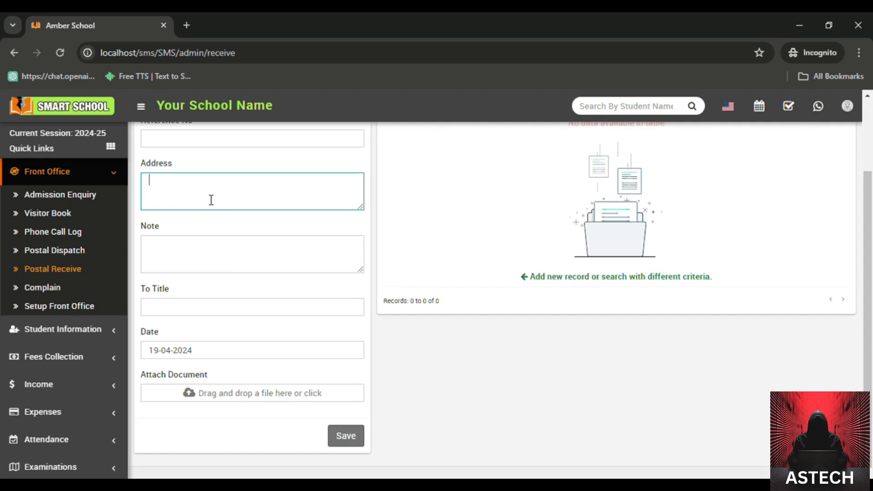
Step: Pick Teacher Complain on the Complain page, then go to Setup Front Office
left_click(86, 288)
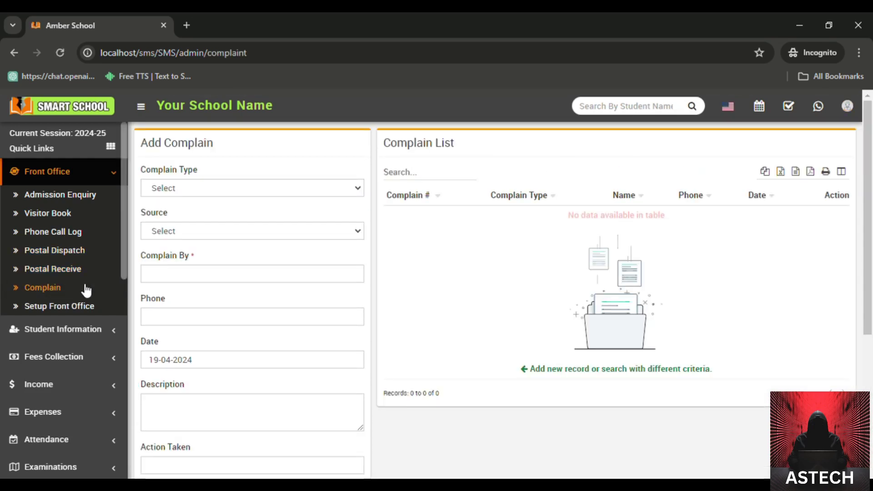
left_click(211, 193)
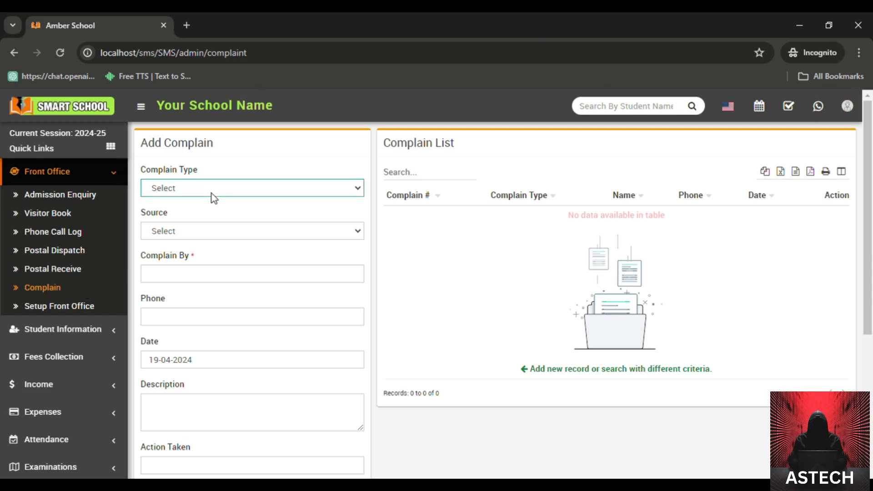
left_click(211, 221)
left_click(225, 212)
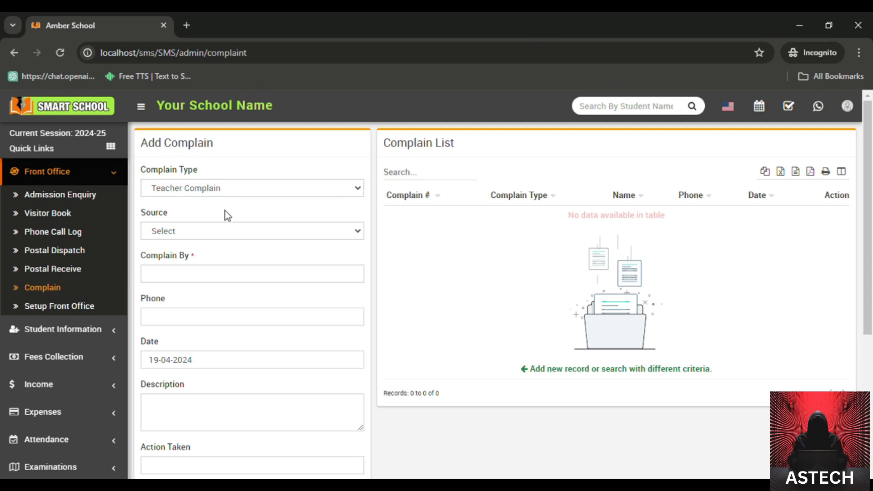
left_click(69, 306)
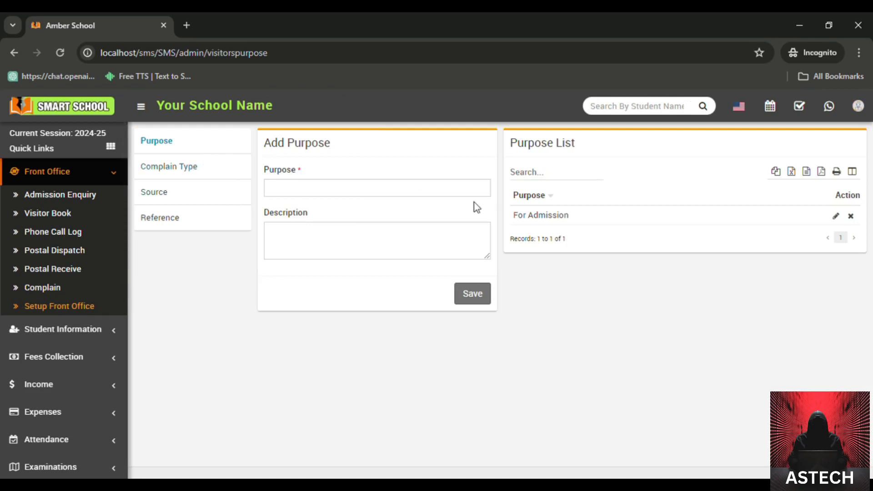
Step: Save 'For Teaching' as a new visitor purpose
left_click(371, 190)
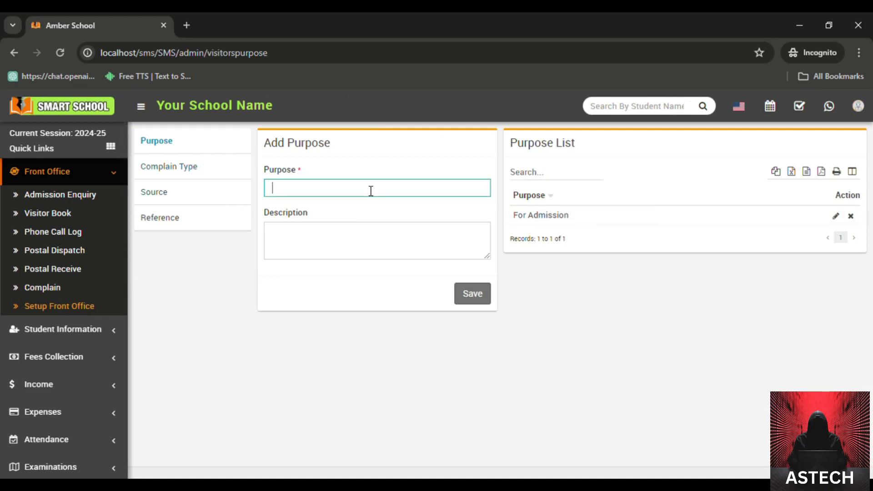
type("For Teaching")
left_click(480, 301)
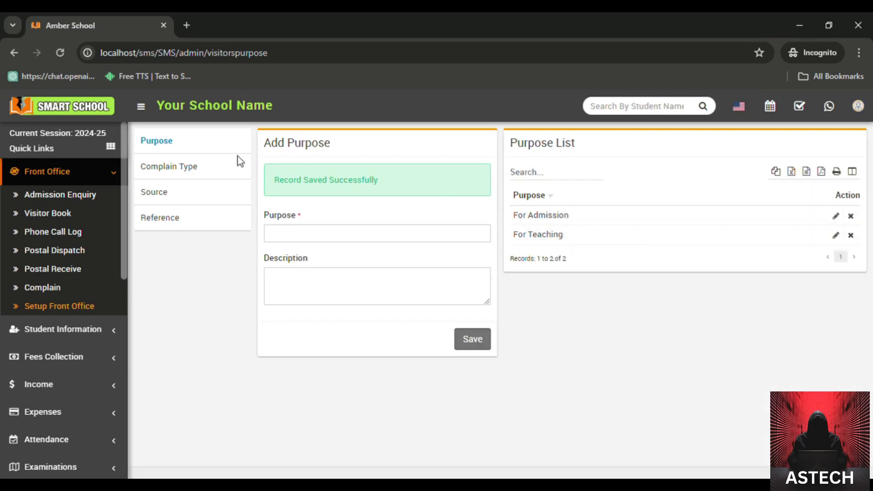
left_click(201, 167)
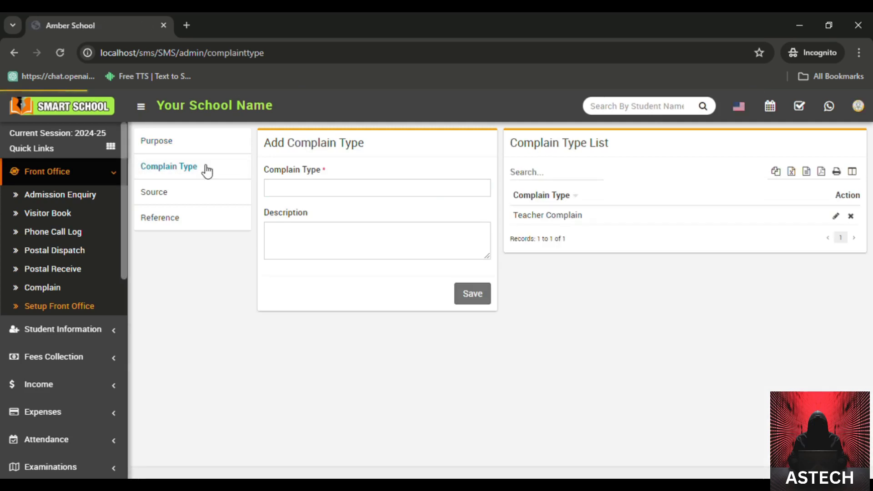
Step: Add 'Student Complain' as a complaint type
mouse_move(528, 220)
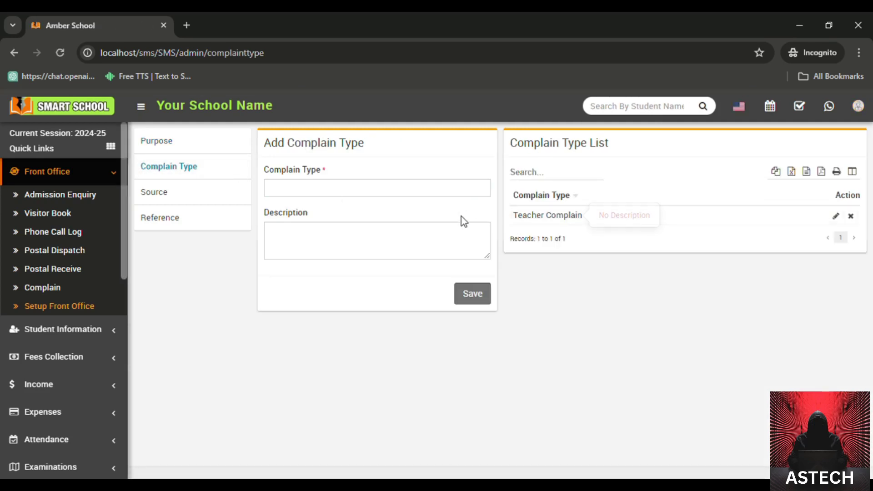
left_click(397, 194)
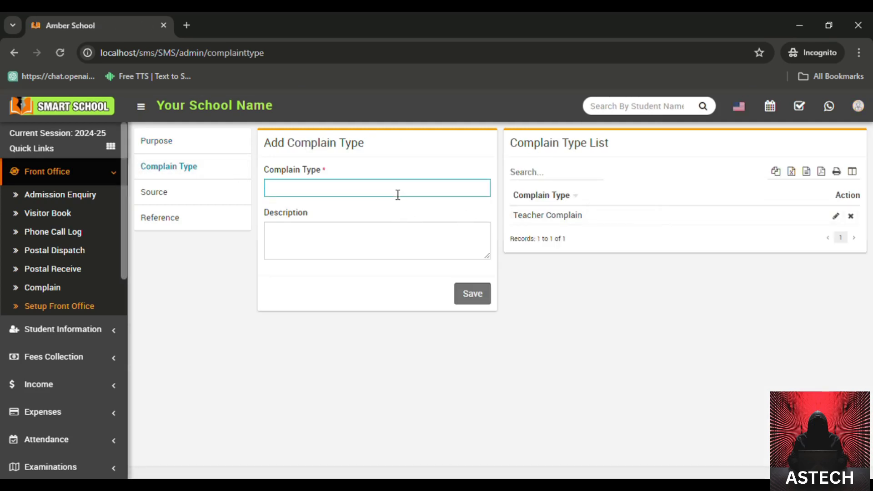
type("Student Complain")
left_click(471, 300)
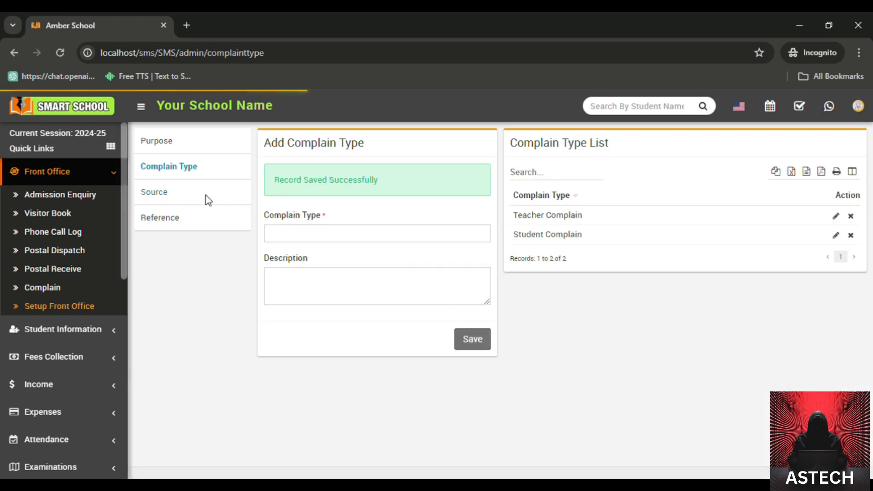
Step: Add 'abc' as an enquiry source in the Source setup
left_click(208, 198)
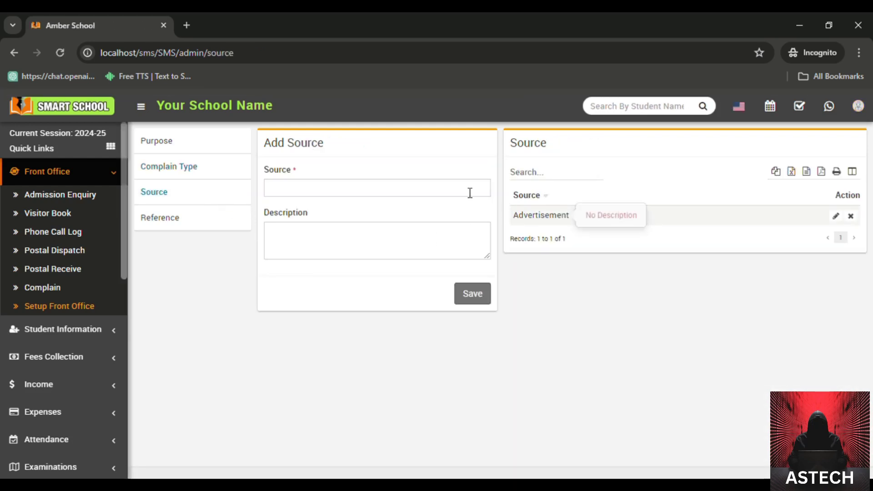
left_click(454, 189)
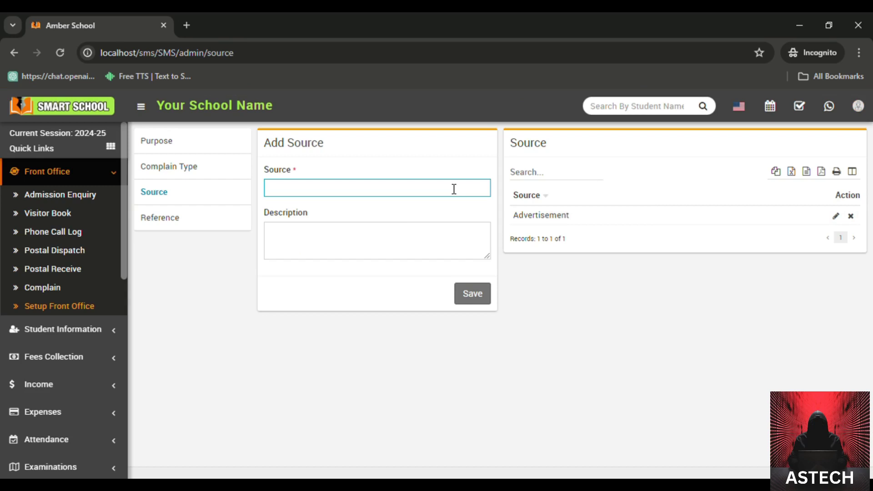
left_click(475, 310)
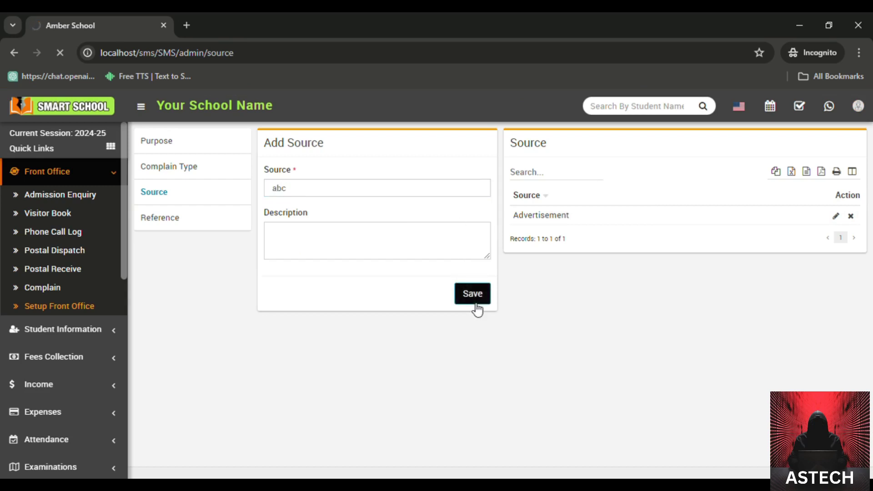
left_click(174, 220)
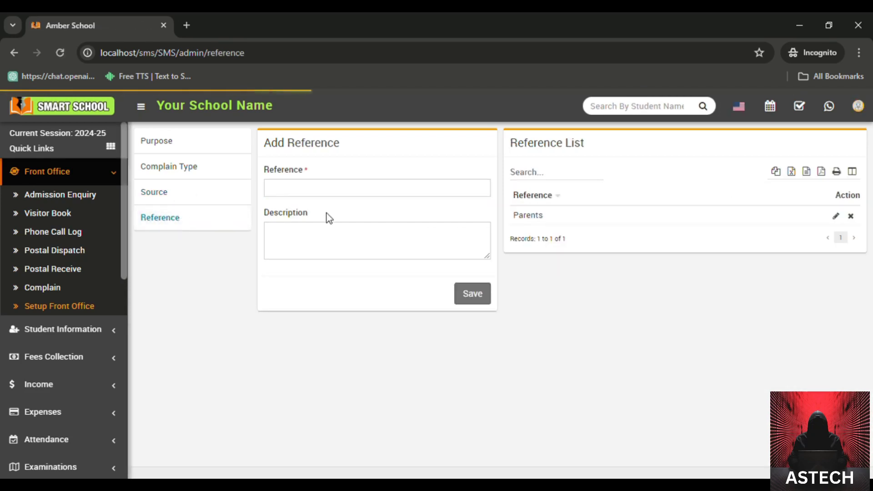
Step: Save the references 'Student' and 'Teacher' in the Reference setup
left_click(398, 189)
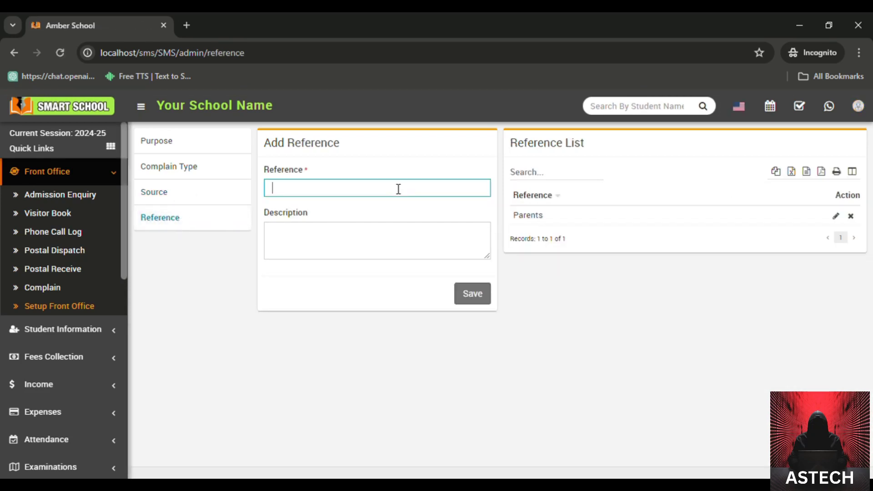
type("Student")
left_click(484, 300)
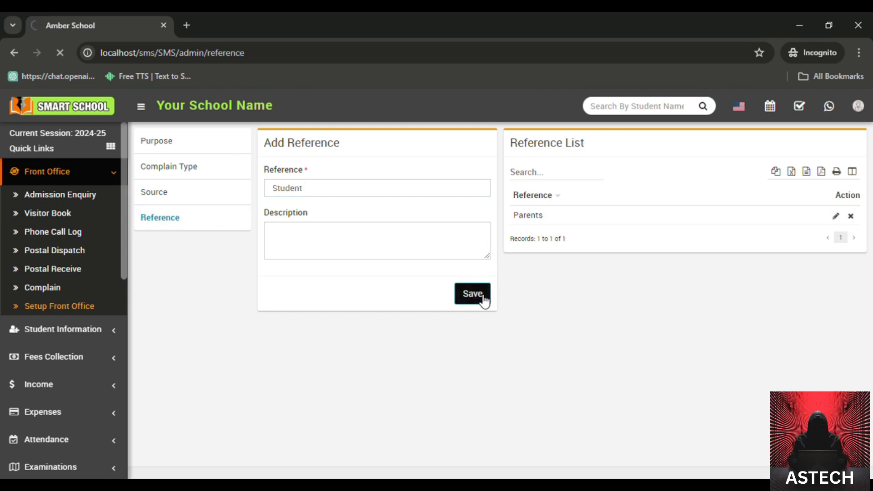
left_click(374, 235)
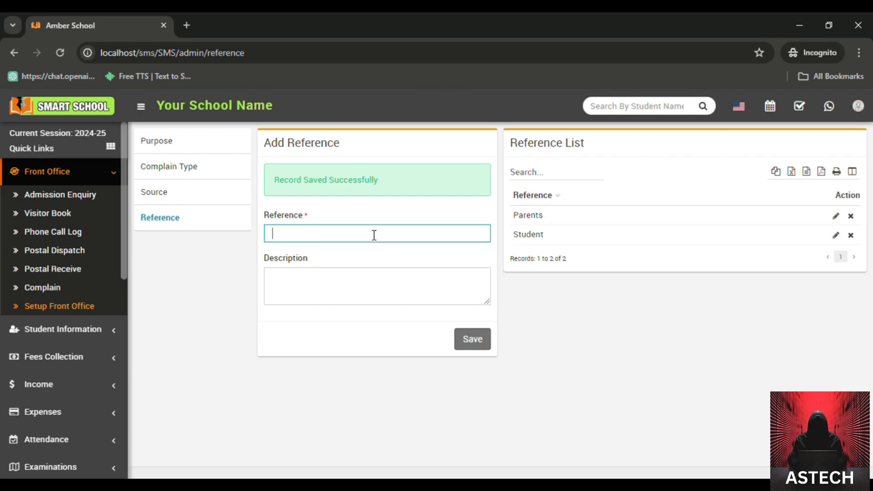
type("Teacher")
left_click(470, 341)
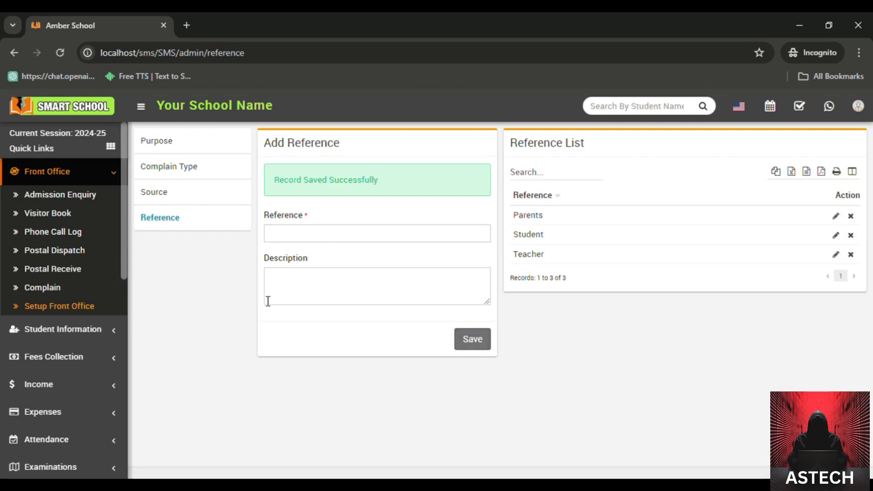
left_click(51, 287)
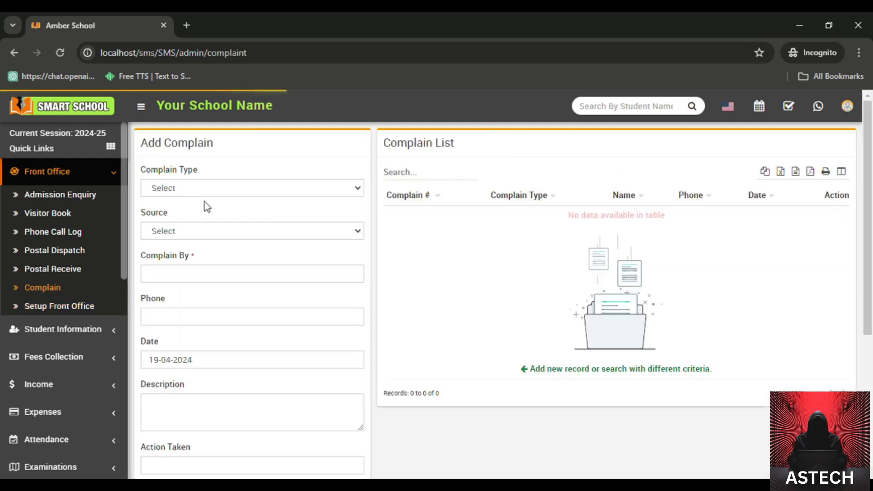
Step: Fill a complaint of type Student Complain, source abc, with complainant's name and phone
left_click(206, 190)
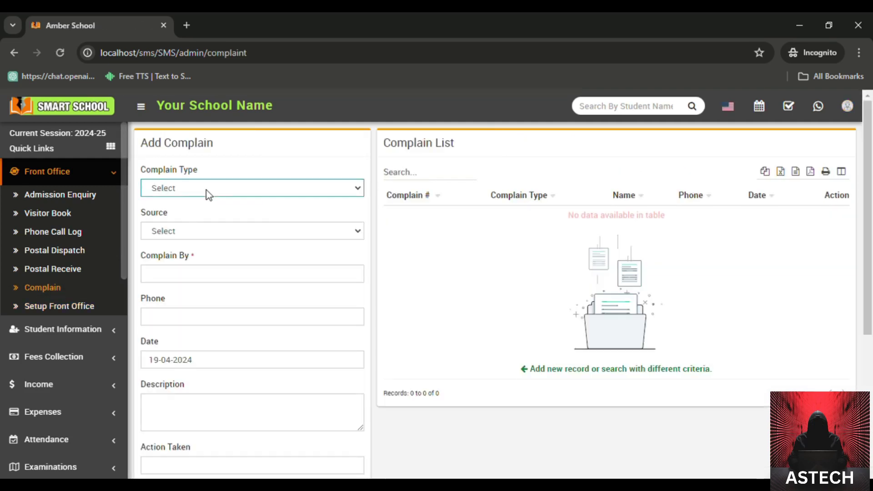
left_click(204, 231)
left_click(200, 237)
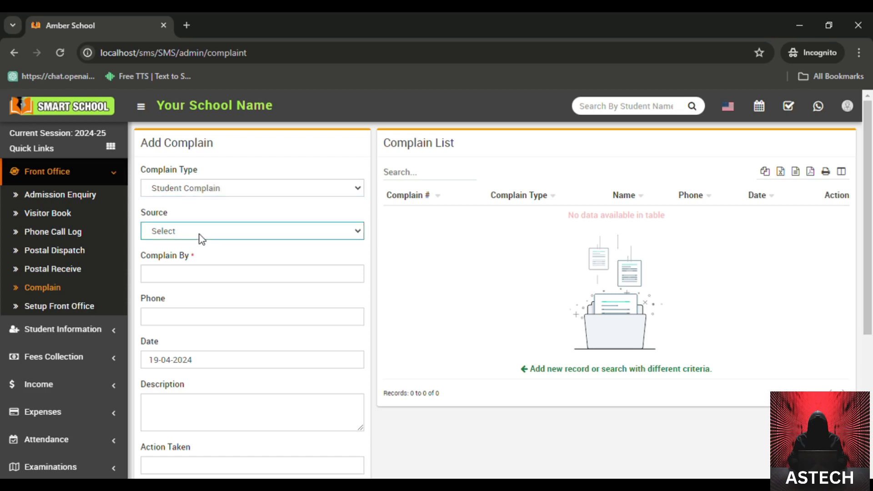
left_click(190, 270)
left_click(194, 280)
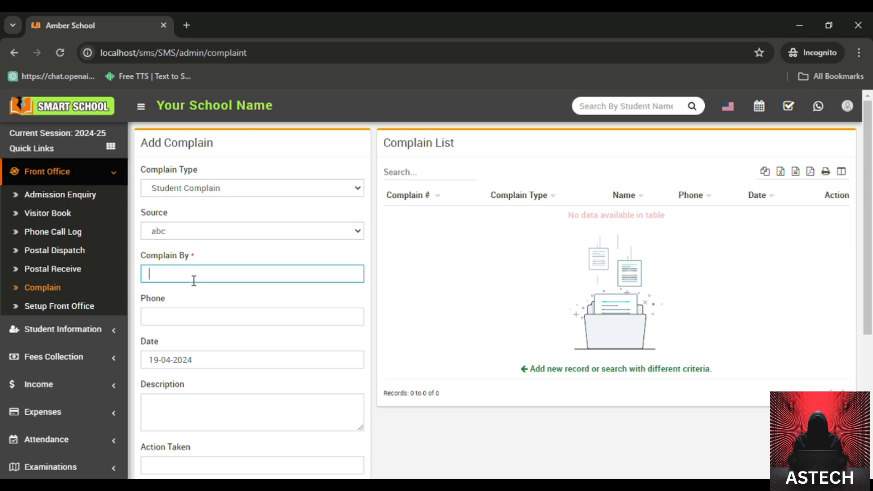
type("Mukesh")
left_click(194, 320)
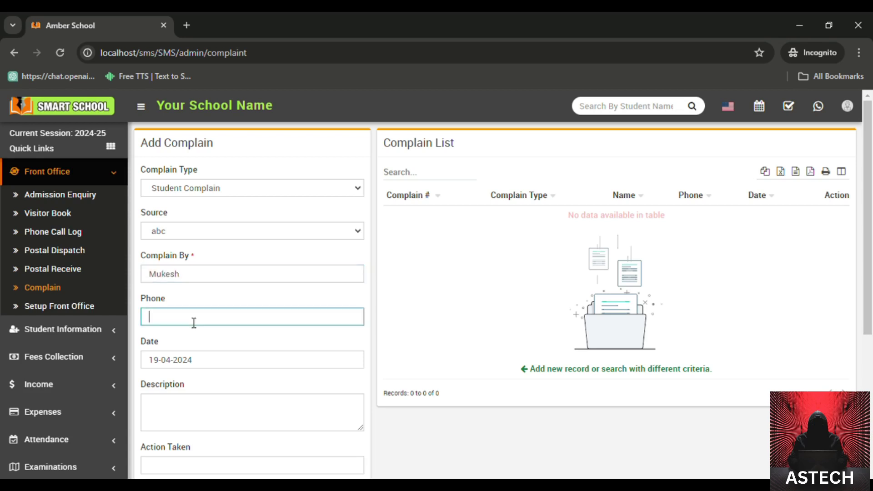
type("0987654321")
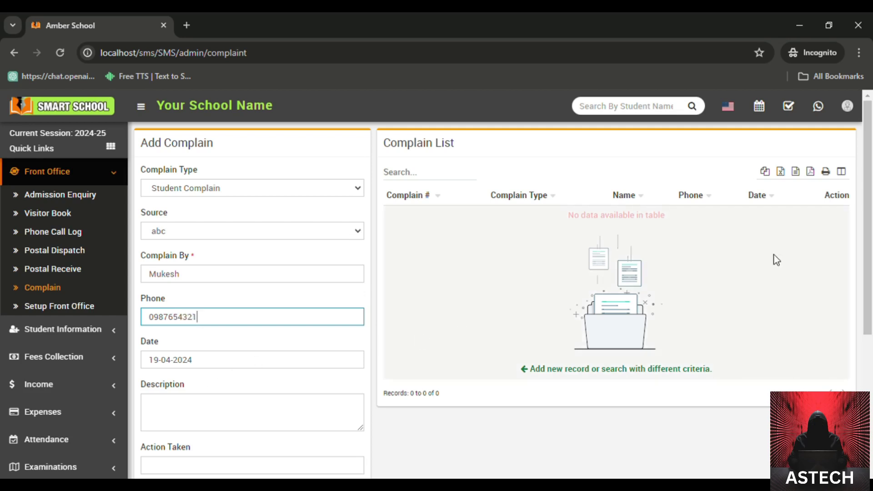
Step: Scroll down the complaint form and save it
left_click_drag(866, 253, 871, 358)
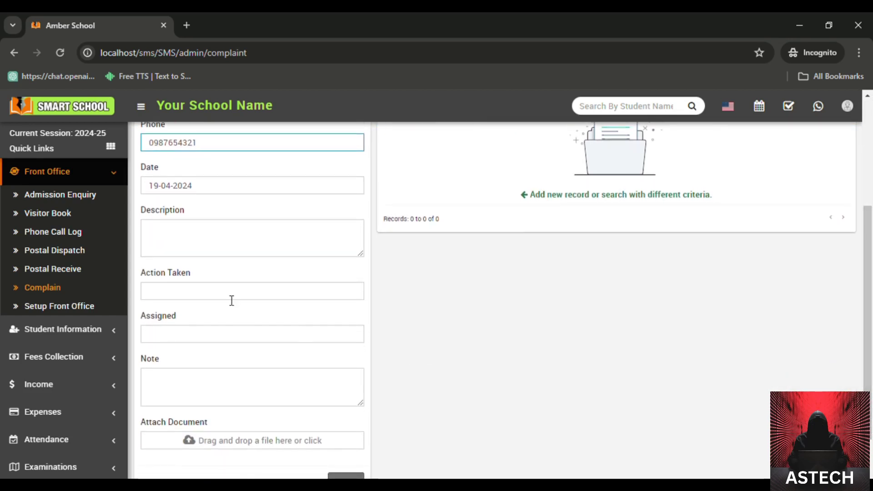
left_click(231, 300)
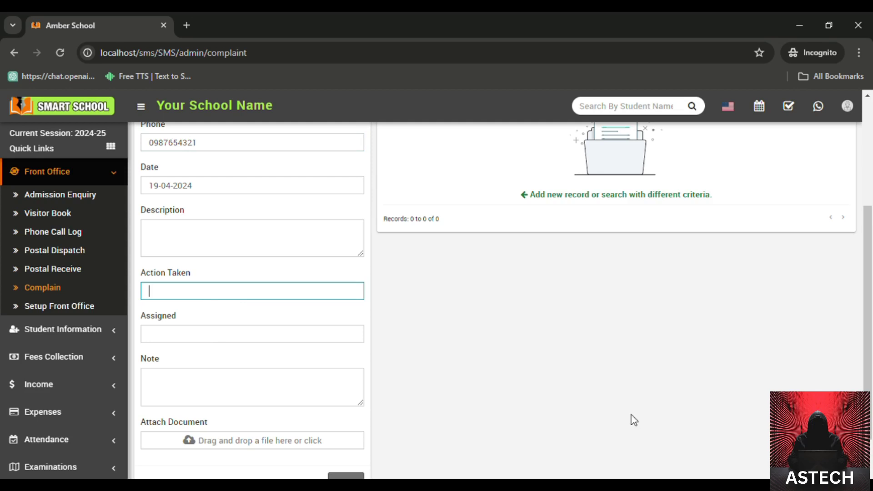
scroll(870, 406, "down", 1)
scroll(870, 406, "up", 1)
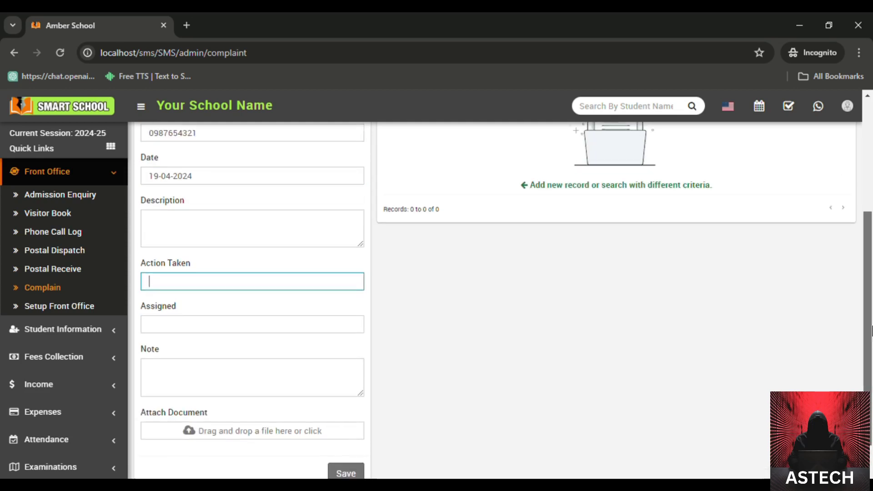
left_click_drag(871, 322, 871, 238)
scroll(870, 238, "down", 4)
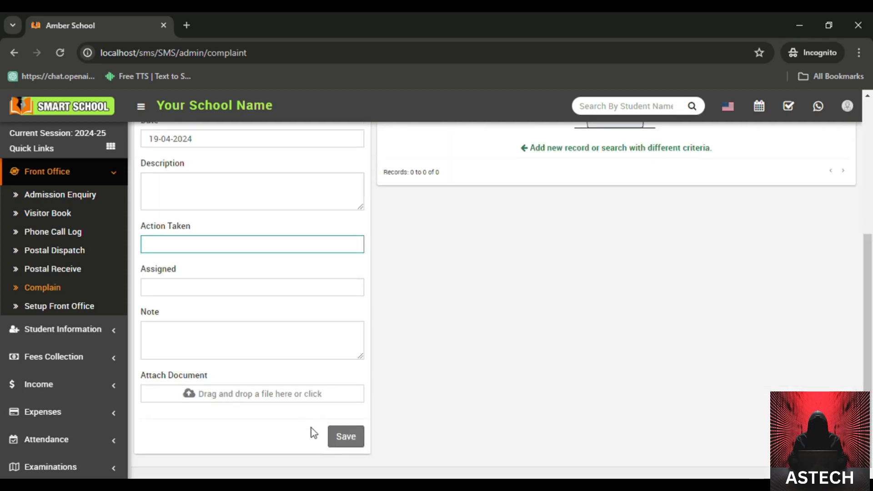
left_click(346, 436)
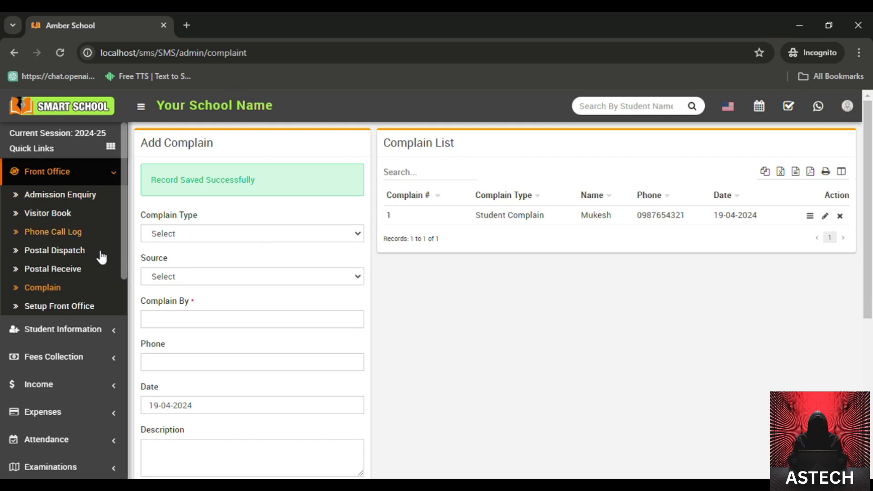
Step: Expand Student Information in the sidebar
left_click(98, 328)
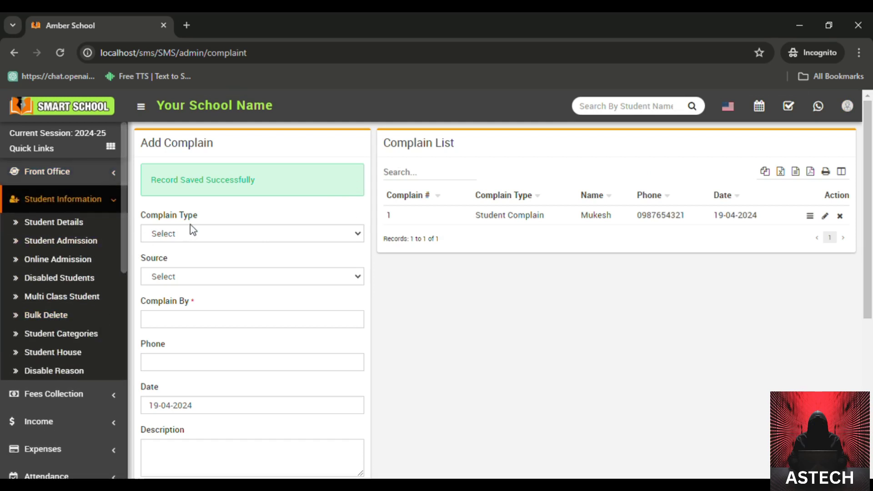